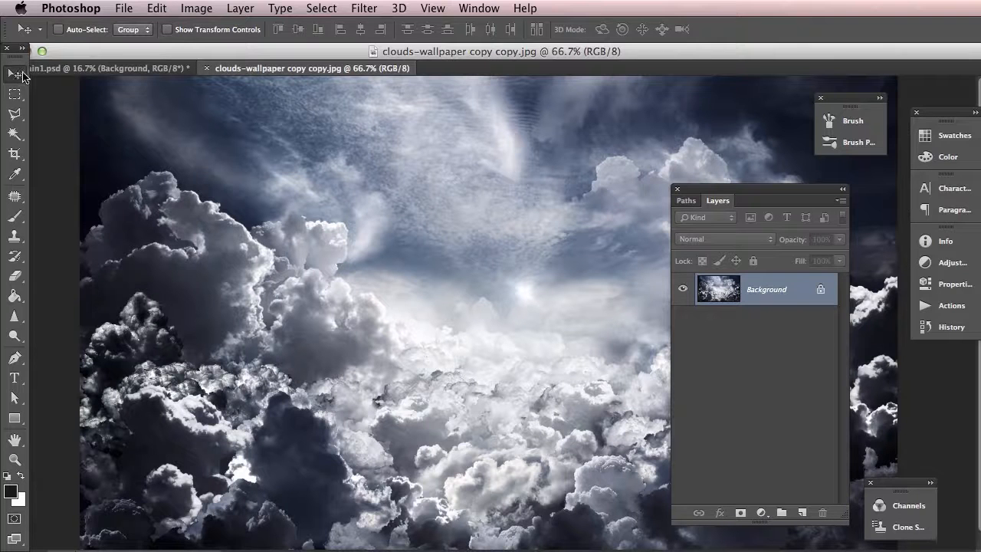
Copy the clouds wallpaper image into main1.psd and place it in the upper-left corner of the canvas behind the player
{"action": "left_click_drag", "start_coordinate": [448, 193], "coordinate": [134, 71]}
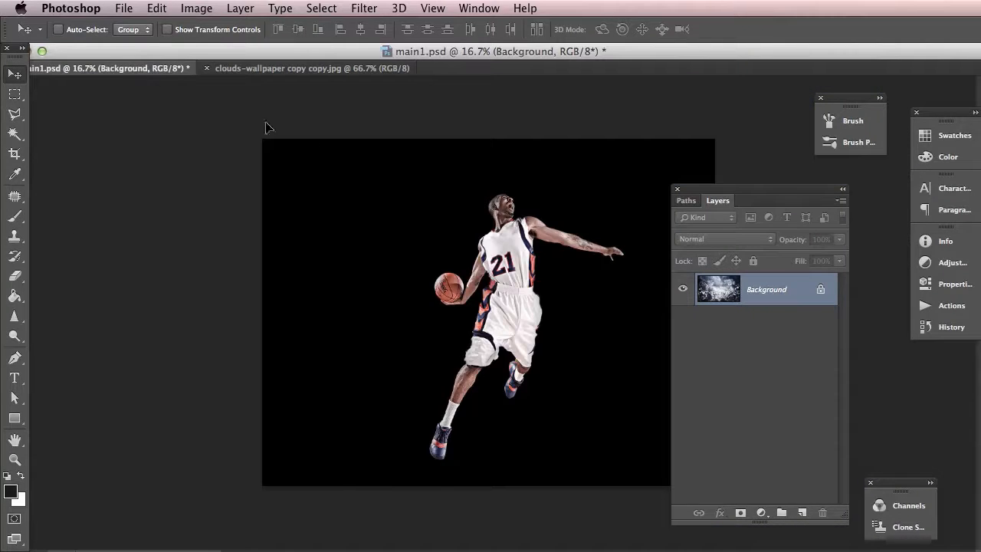
{"action": "left_click_drag", "start_coordinate": [416, 194], "coordinate": [372, 185]}
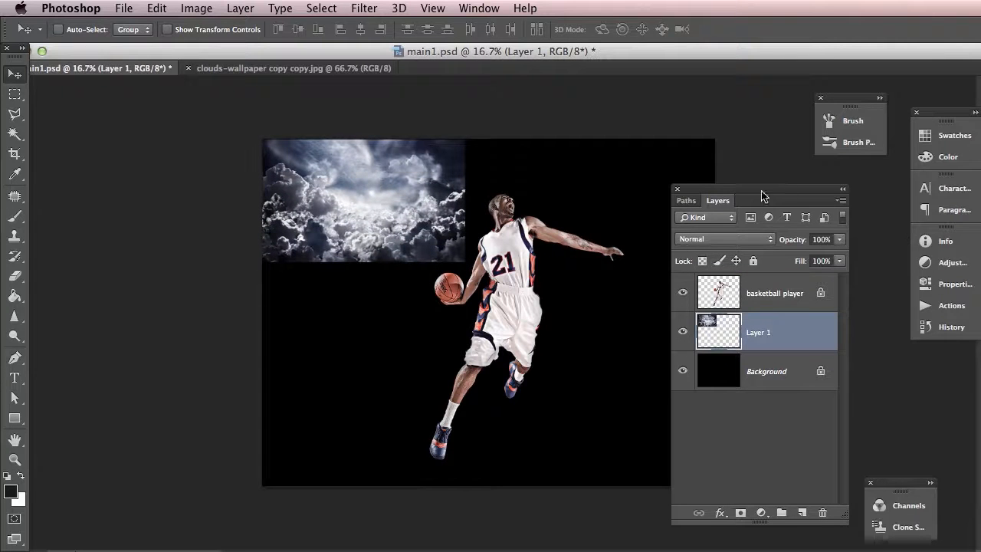
Scale the clouds layer proportionally to about 291% and reposition it to cover the whole canvas
{"action": "left_click", "coordinate": [843, 191]}
{"action": "left_click_drag", "start_coordinate": [728, 190], "coordinate": [809, 193]}
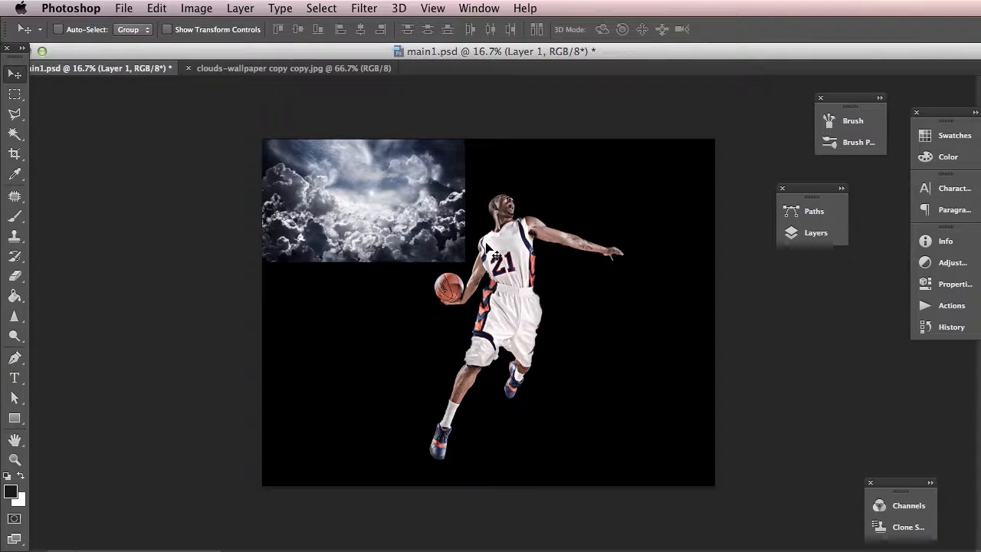
{"action": "key", "text": "super+t"}
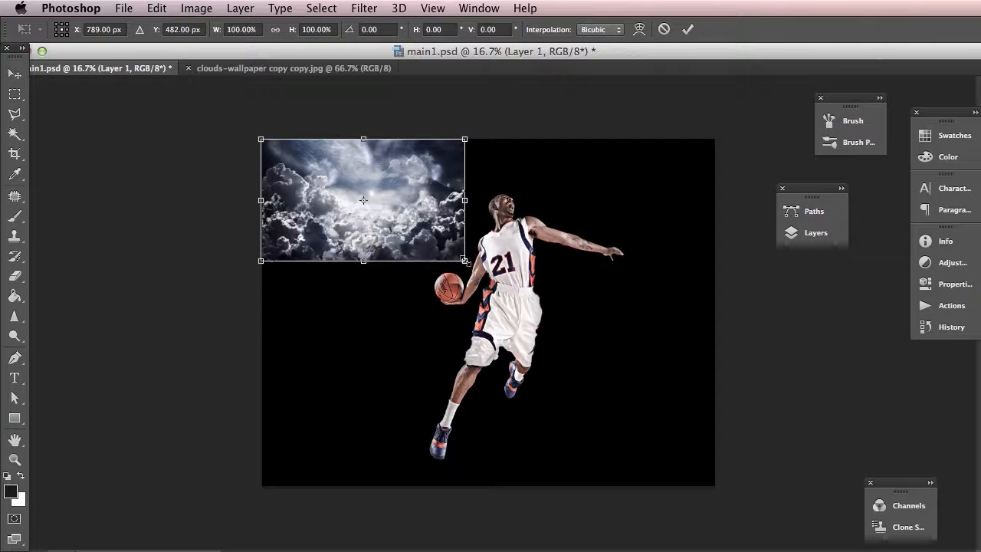
{"action": "left_click_drag", "start_coordinate": [465, 261], "coordinate": [871, 435]}
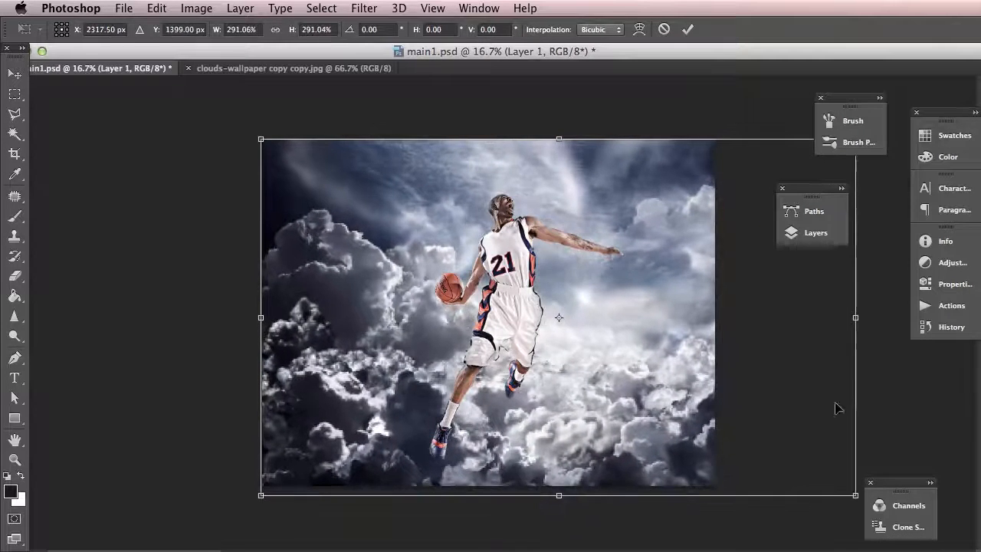
{"action": "left_click_drag", "start_coordinate": [773, 368], "coordinate": [687, 355]}
{"action": "key", "text": "Return"}
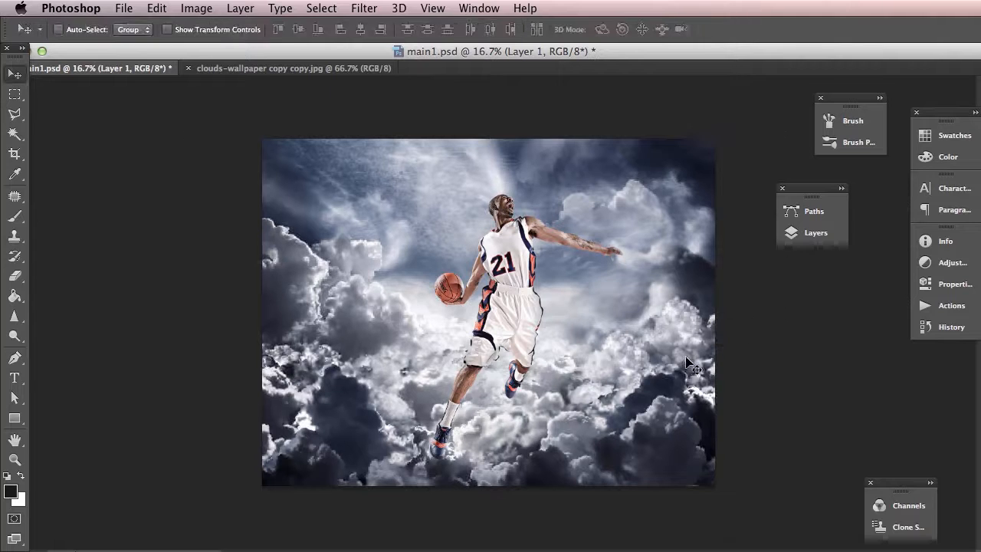
Rename the clouds layer as "cloud 1"
{"action": "left_click_drag", "start_coordinate": [802, 193], "coordinate": [96, 101]}
{"action": "left_click", "coordinate": [94, 136]}
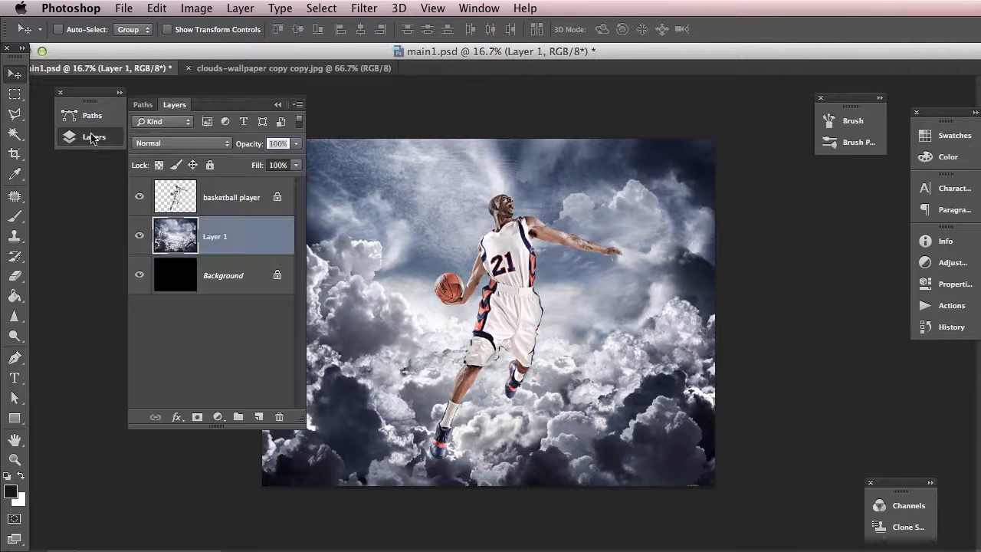
{"action": "left_click_drag", "start_coordinate": [227, 112], "coordinate": [152, 123]}
{"action": "double_click", "coordinate": [146, 245]}
{"action": "type", "text": "cloud"}
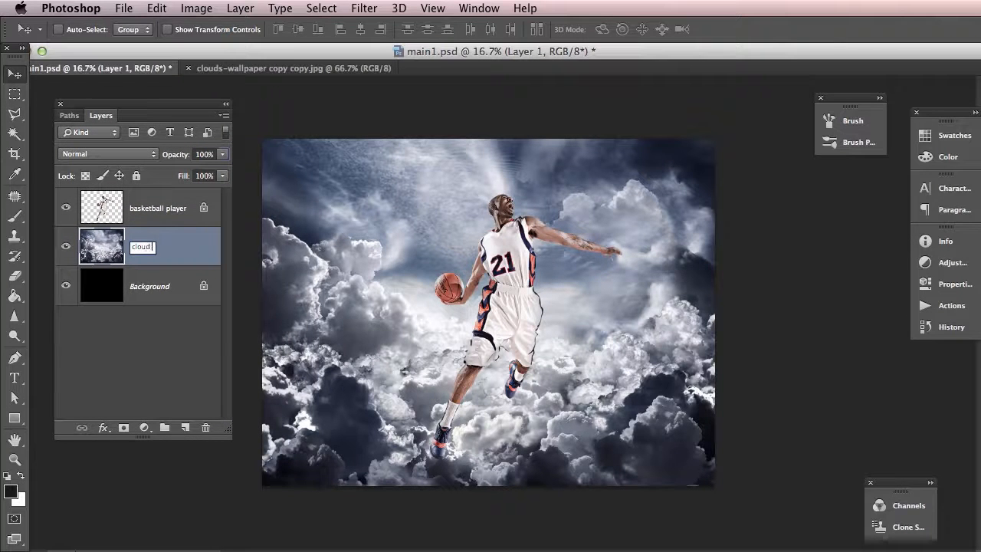
{"action": "key", "text": "Return"}
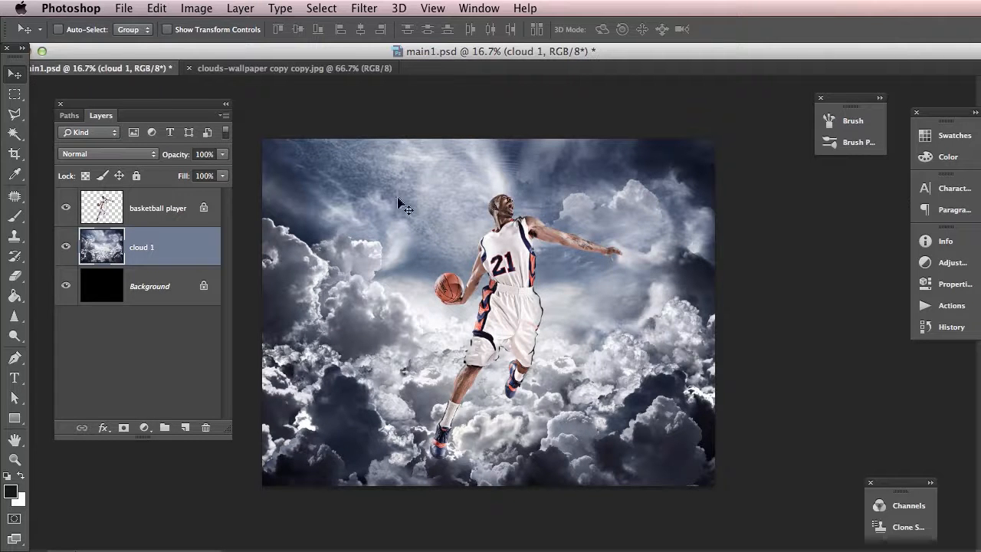
{"action": "left_click", "coordinate": [192, 7]}
{"action": "mouse_move", "coordinate": [226, 48]}
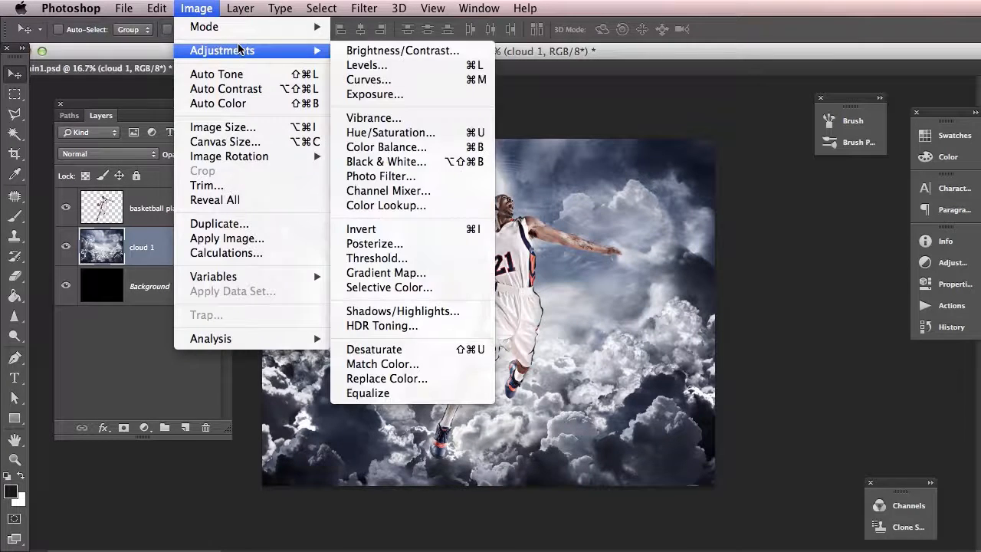
{"action": "left_click", "coordinate": [398, 66]}
{"action": "left_click_drag", "start_coordinate": [683, 125], "coordinate": [693, 168]}
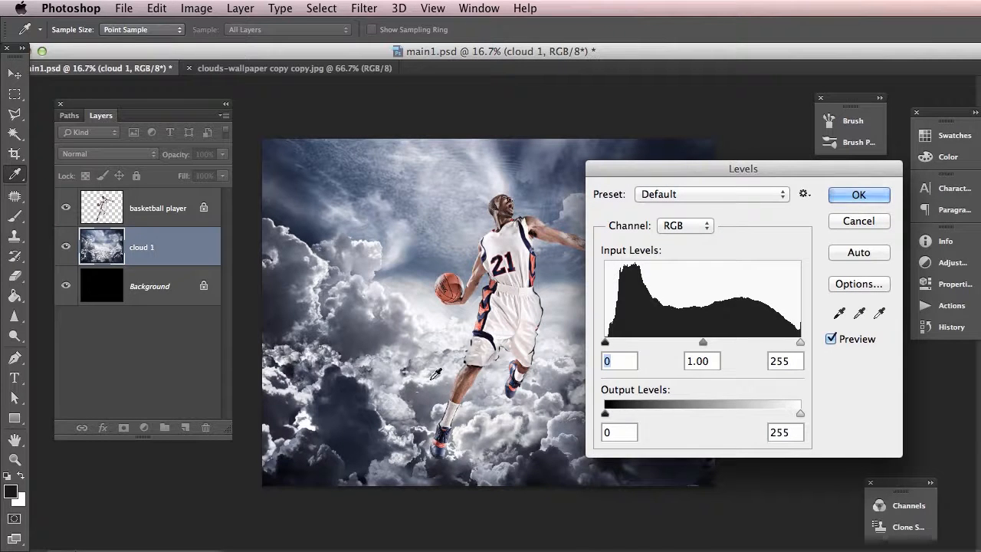
{"action": "left_click", "coordinate": [843, 222]}
{"action": "key", "text": "v"}
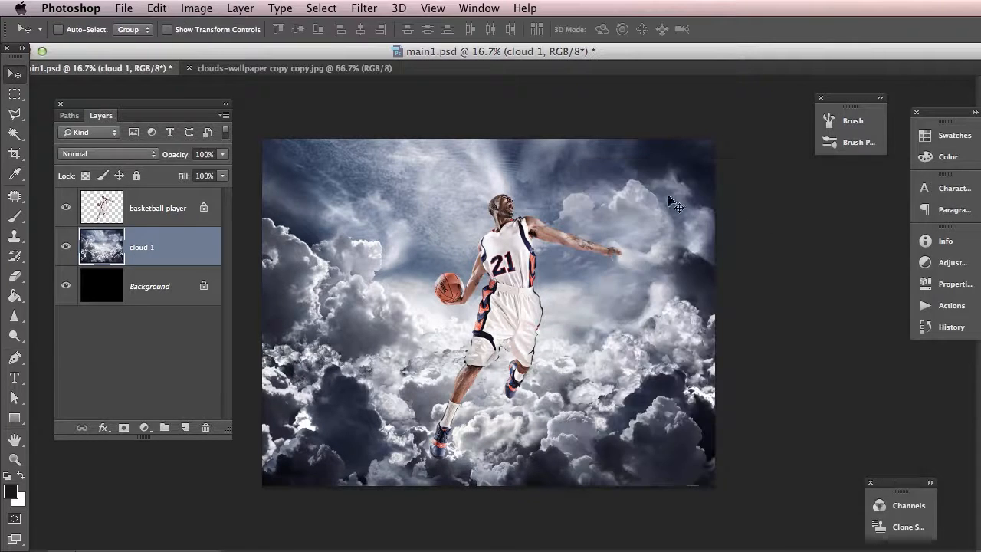
{"action": "left_click", "coordinate": [196, 8]}
{"action": "mouse_move", "coordinate": [296, 51]}
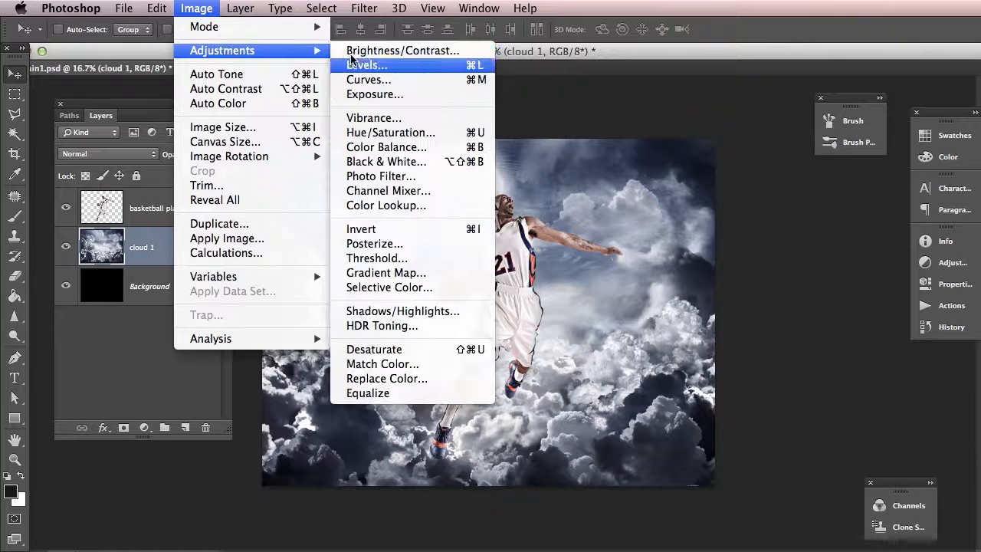
{"action": "left_click", "coordinate": [368, 80]}
{"action": "left_click_drag", "start_coordinate": [830, 320], "coordinate": [599, 147]}
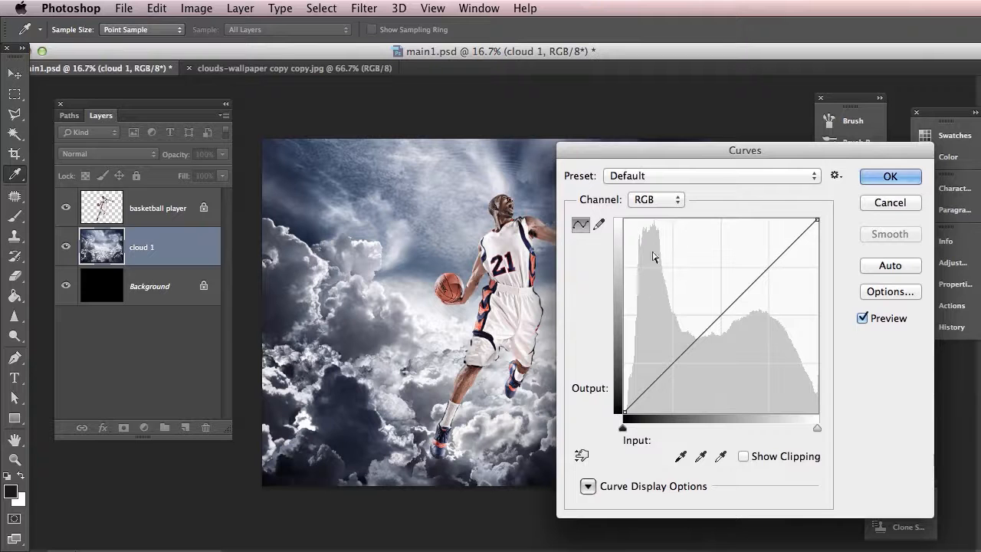
{"action": "left_click", "coordinate": [664, 374]}
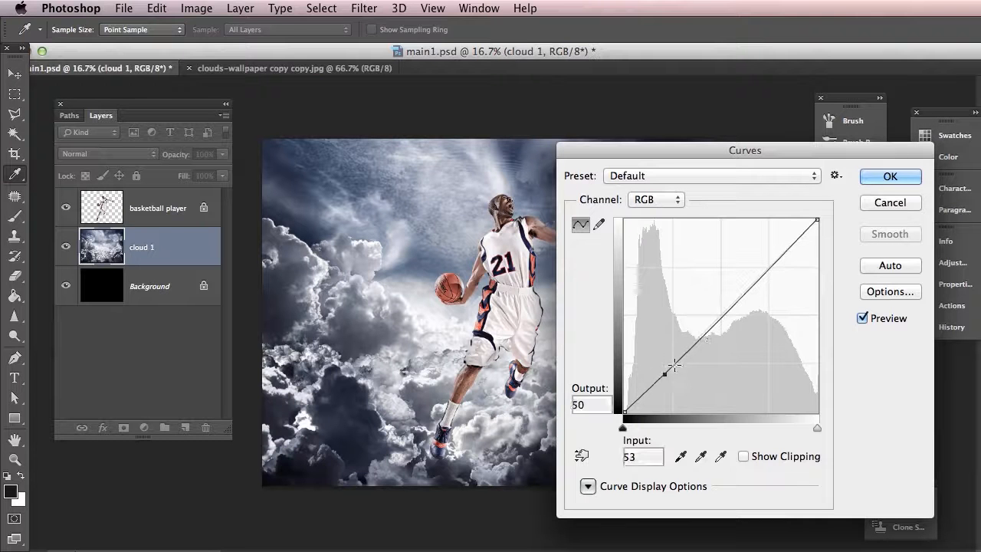
{"action": "left_click", "coordinate": [756, 282]}
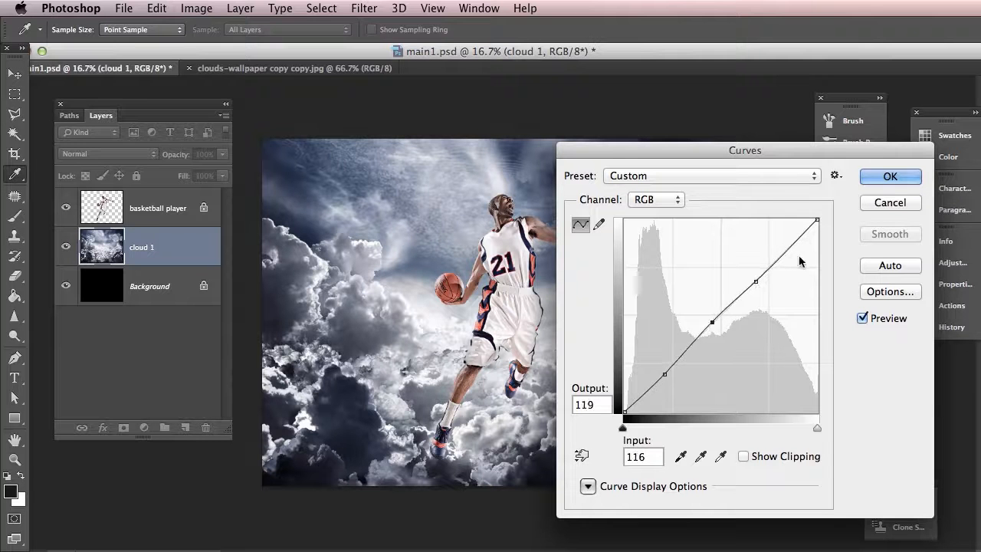
{"action": "left_click", "coordinate": [888, 203]}
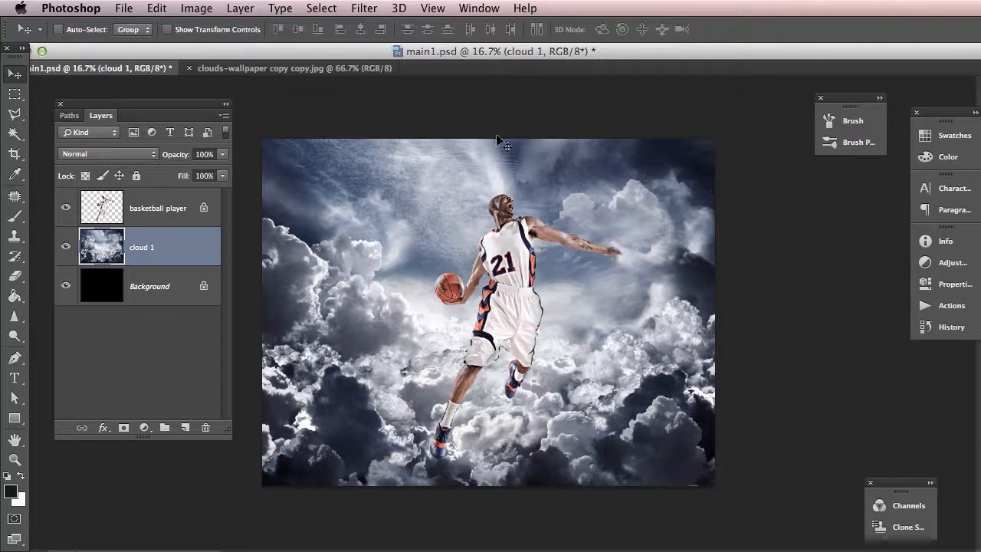
Darken the cloud 1 layer with Levels by raising the black input point and shifting the midtones darker
{"action": "left_click", "coordinate": [195, 8]}
{"action": "mouse_move", "coordinate": [206, 50]}
{"action": "left_click", "coordinate": [360, 66]}
{"action": "mouse_move", "coordinate": [716, 164]}
{"action": "left_mouse_down"}
{"action": "mouse_move", "coordinate": [721, 183]}
{"action": "mouse_move", "coordinate": [733, 160]}
{"action": "left_mouse_up"}
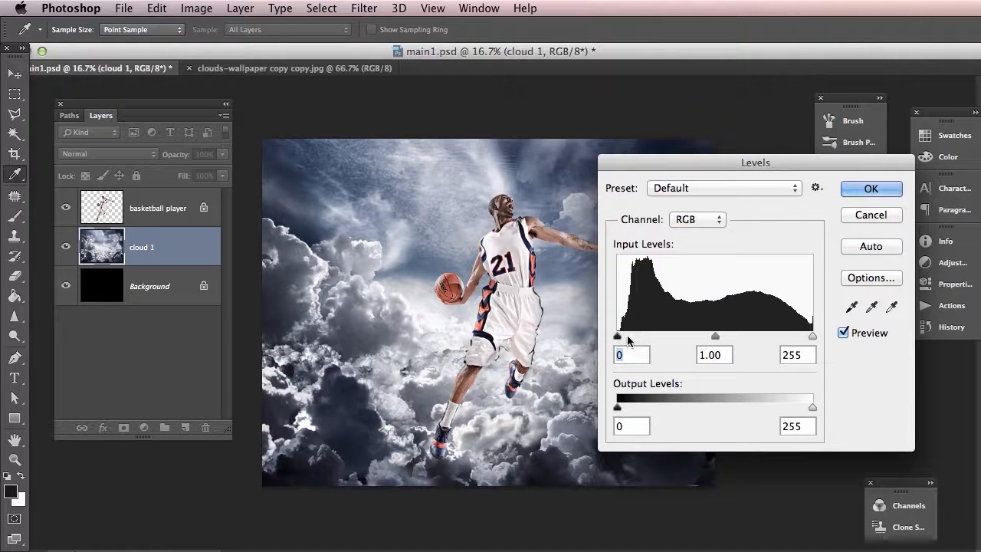
{"action": "left_click_drag", "start_coordinate": [618, 336], "coordinate": [678, 339]}
{"action": "left_click_drag", "start_coordinate": [745, 335], "coordinate": [774, 335]}
{"action": "left_click", "coordinate": [889, 189]}
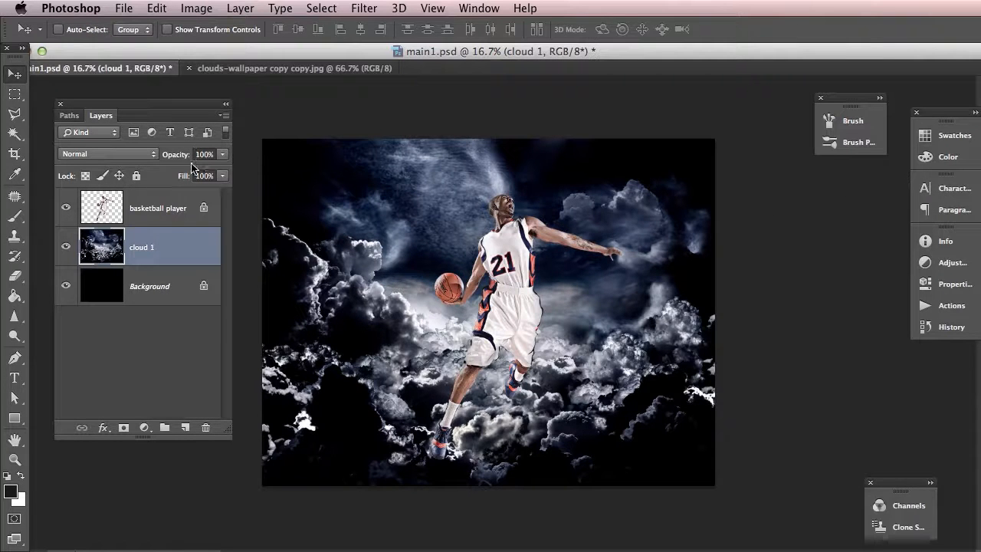
Lower the cloud 1 layer's opacity to 50% and add a layer mask to it
{"action": "left_click_drag", "start_coordinate": [175, 158], "coordinate": [142, 159]}
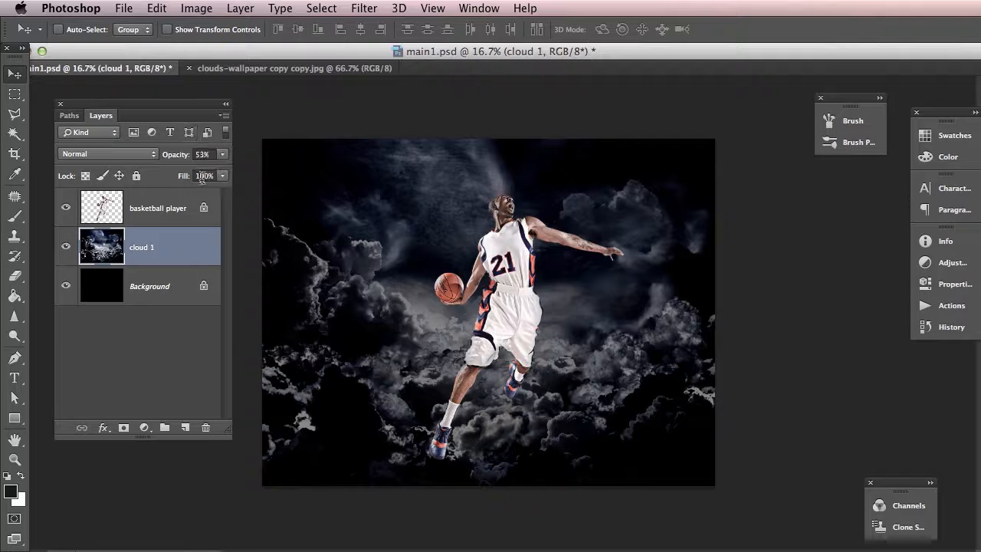
{"action": "left_click_drag", "start_coordinate": [176, 157], "coordinate": [175, 157]}
{"action": "left_click", "coordinate": [122, 428]}
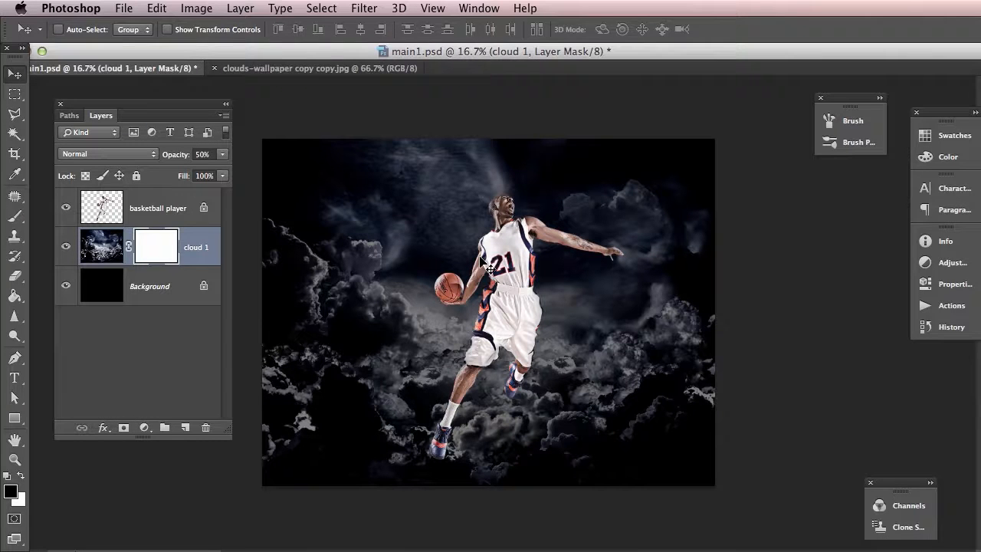
Activate the Brush tool with a soft 900 px tip, 0% hardness and Transfer enabled
{"action": "key", "text": "b"}
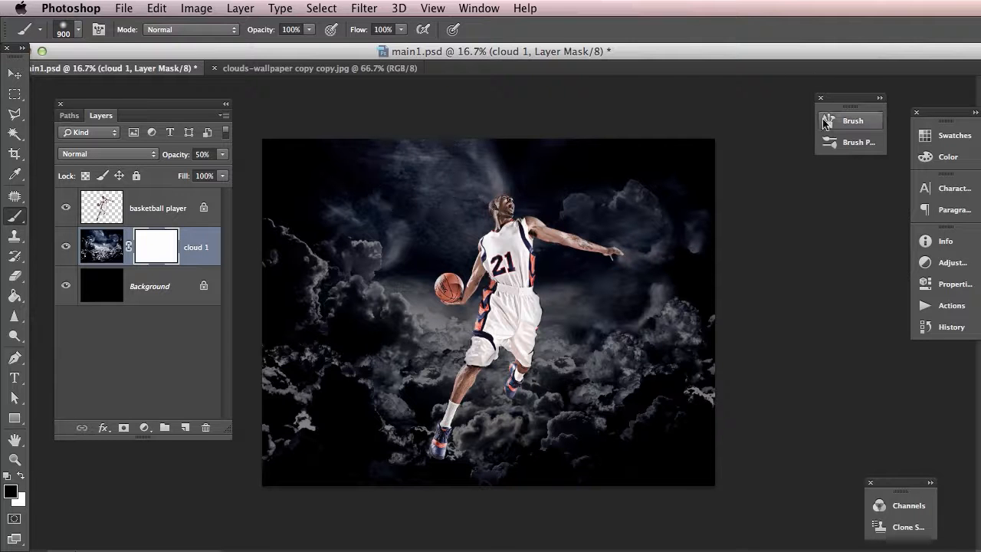
{"action": "left_click", "coordinate": [852, 123]}
{"action": "left_click_drag", "start_coordinate": [980, 112], "coordinate": [679, 110]}
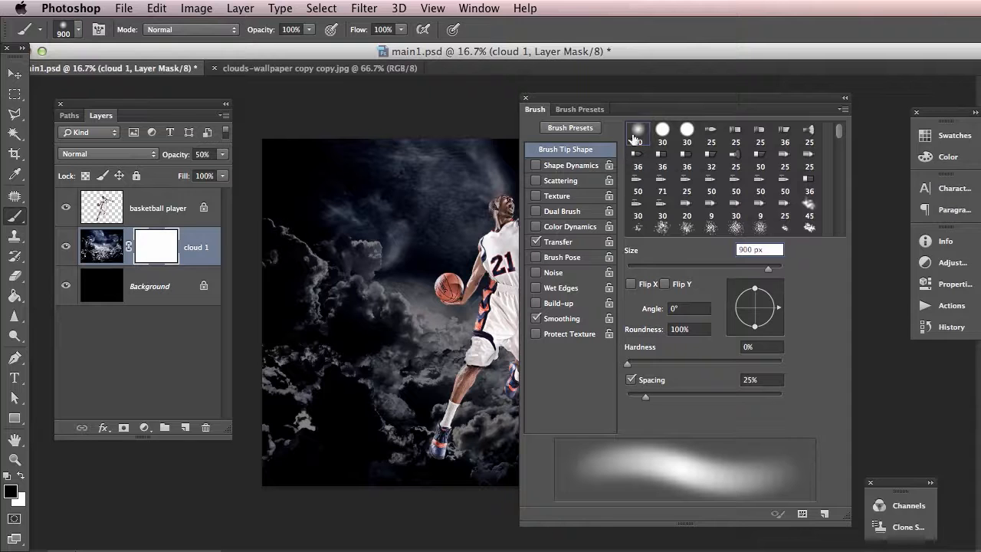
{"action": "left_click", "coordinate": [537, 243]}
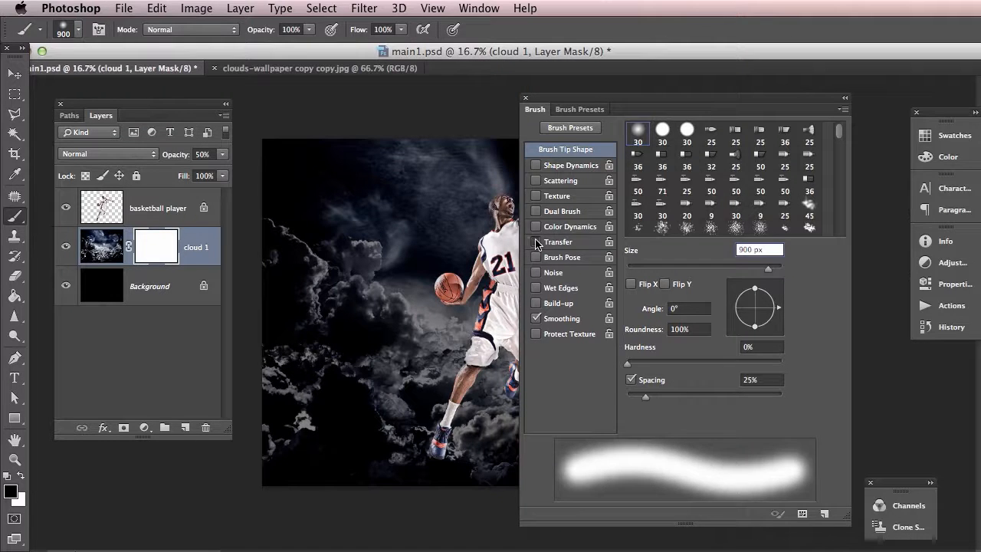
{"action": "left_click", "coordinate": [537, 242]}
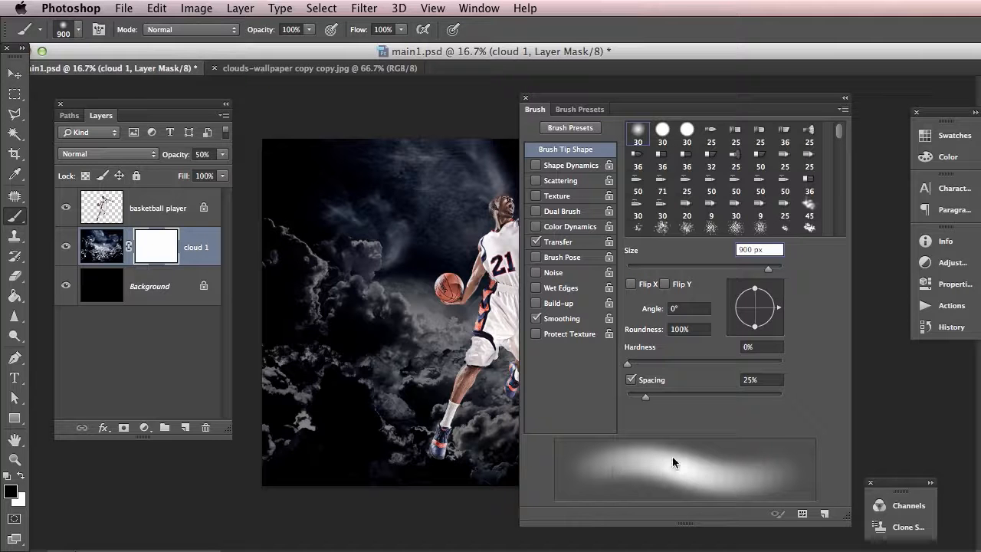
{"action": "left_click", "coordinate": [844, 103]}
{"action": "left_click_drag", "start_coordinate": [551, 102], "coordinate": [810, 111]}
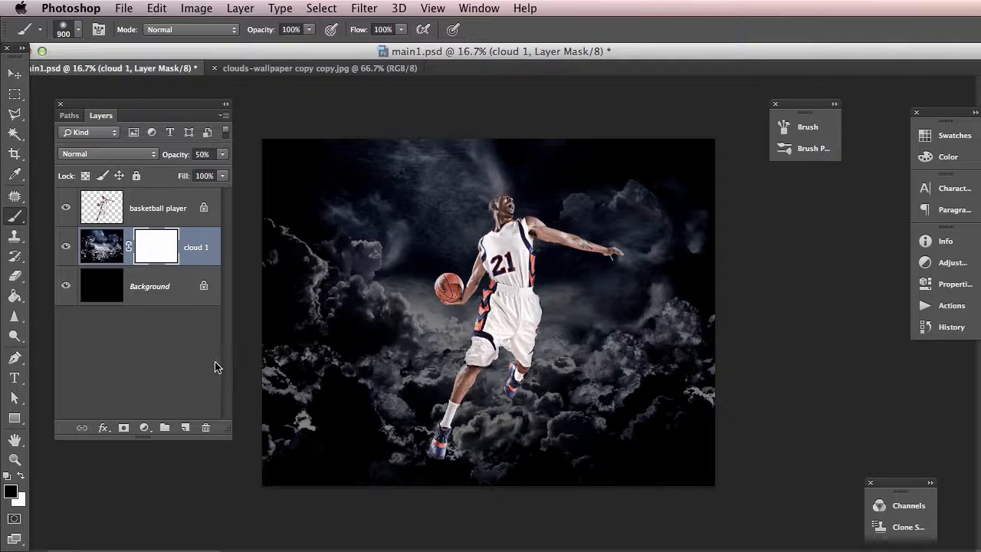
Paint black at 70% brush opacity on the cloud 1 mask to fade the clouds along the canvas's left and right sides
{"action": "key", "text": "x"}
{"action": "left_click", "coordinate": [20, 476]}
{"action": "left_click", "coordinate": [20, 476]}
{"action": "left_click", "coordinate": [20, 476]}
{"action": "left_click", "coordinate": [21, 476]}
{"action": "left_click", "coordinate": [21, 477]}
{"action": "left_click_drag", "start_coordinate": [269, 31], "coordinate": [242, 32]}
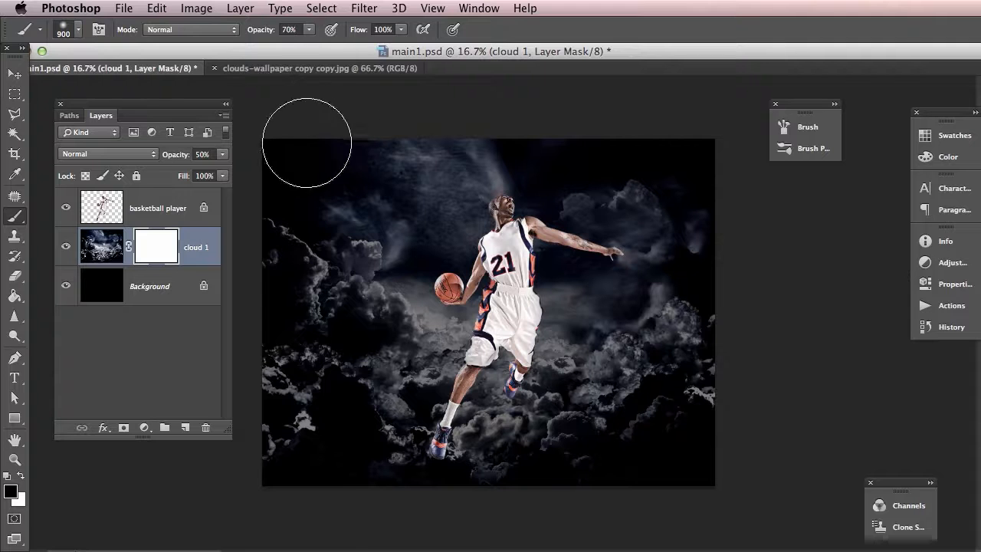
{"action": "mouse_move", "coordinate": [300, 157]}
{"action": "left_mouse_down"}
{"action": "mouse_move", "coordinate": [309, 223]}
{"action": "mouse_move", "coordinate": [293, 204]}
{"action": "mouse_move", "coordinate": [305, 244]}
{"action": "mouse_move", "coordinate": [284, 214]}
{"action": "mouse_move", "coordinate": [309, 191]}
{"action": "mouse_move", "coordinate": [305, 411]}
{"action": "mouse_move", "coordinate": [299, 220]}
{"action": "mouse_move", "coordinate": [343, 419]}
{"action": "mouse_move", "coordinate": [285, 393]}
{"action": "mouse_move", "coordinate": [306, 309]}
{"action": "mouse_move", "coordinate": [338, 376]}
{"action": "mouse_move", "coordinate": [295, 444]}
{"action": "mouse_move", "coordinate": [274, 326]}
{"action": "mouse_move", "coordinate": [310, 327]}
{"action": "mouse_move", "coordinate": [345, 389]}
{"action": "mouse_move", "coordinate": [324, 502]}
{"action": "mouse_move", "coordinate": [283, 419]}
{"action": "mouse_move", "coordinate": [288, 384]}
{"action": "mouse_move", "coordinate": [370, 431]}
{"action": "mouse_move", "coordinate": [289, 418]}
{"action": "mouse_move", "coordinate": [323, 381]}
{"action": "mouse_move", "coordinate": [396, 439]}
{"action": "mouse_move", "coordinate": [296, 314]}
{"action": "mouse_move", "coordinate": [347, 197]}
{"action": "mouse_move", "coordinate": [287, 236]}
{"action": "mouse_move", "coordinate": [320, 217]}
{"action": "mouse_move", "coordinate": [405, 119]}
{"action": "mouse_move", "coordinate": [338, 173]}
{"action": "mouse_move", "coordinate": [296, 311]}
{"action": "mouse_move", "coordinate": [305, 429]}
{"action": "mouse_move", "coordinate": [292, 399]}
{"action": "mouse_move", "coordinate": [412, 503]}
{"action": "mouse_move", "coordinate": [545, 441]}
{"action": "mouse_move", "coordinate": [538, 469]}
{"action": "mouse_move", "coordinate": [653, 425]}
{"action": "mouse_move", "coordinate": [629, 468]}
{"action": "mouse_move", "coordinate": [694, 364]}
{"action": "mouse_move", "coordinate": [707, 366]}
{"action": "mouse_move", "coordinate": [710, 389]}
{"action": "mouse_move", "coordinate": [726, 293]}
{"action": "mouse_move", "coordinate": [702, 417]}
{"action": "mouse_move", "coordinate": [710, 293]}
{"action": "mouse_move", "coordinate": [688, 394]}
{"action": "mouse_move", "coordinate": [690, 211]}
{"action": "mouse_move", "coordinate": [697, 275]}
{"action": "mouse_move", "coordinate": [683, 234]}
{"action": "mouse_move", "coordinate": [681, 151]}
{"action": "mouse_move", "coordinate": [722, 227]}
{"action": "mouse_move", "coordinate": [645, 153]}
{"action": "mouse_move", "coordinate": [682, 270]}
{"action": "mouse_move", "coordinate": [642, 159]}
{"action": "mouse_move", "coordinate": [673, 380]}
{"action": "mouse_move", "coordinate": [621, 166]}
{"action": "mouse_move", "coordinate": [653, 395]}
{"action": "mouse_move", "coordinate": [629, 195]}
{"action": "mouse_move", "coordinate": [625, 441]}
{"action": "mouse_move", "coordinate": [640, 182]}
{"action": "mouse_move", "coordinate": [608, 443]}
{"action": "mouse_move", "coordinate": [652, 208]}
{"action": "left_mouse_up"}
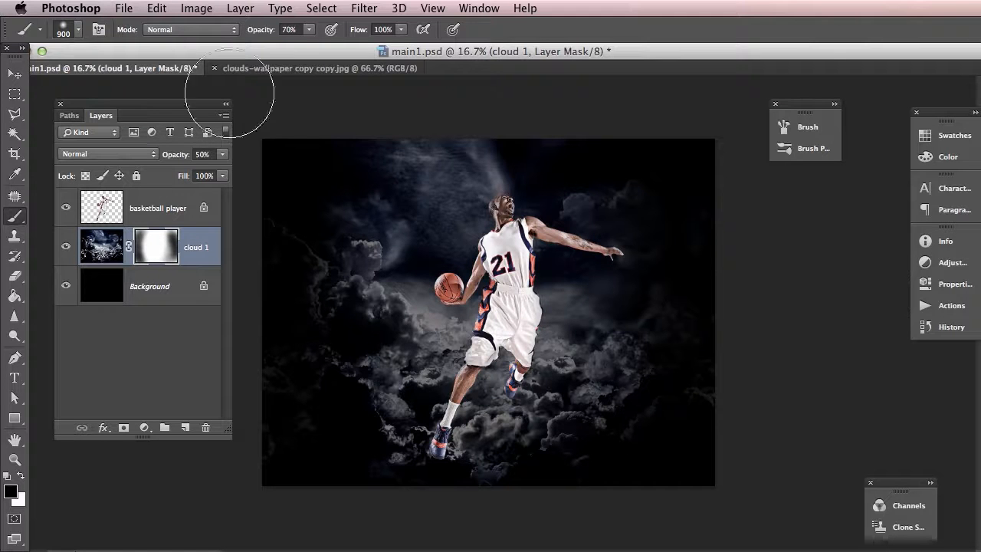
Reduce the brush opacity to 40% and paint on the mask to soften the clouds along the bottom and lower-right areas
{"action": "left_click_drag", "start_coordinate": [253, 37], "coordinate": [234, 37]}
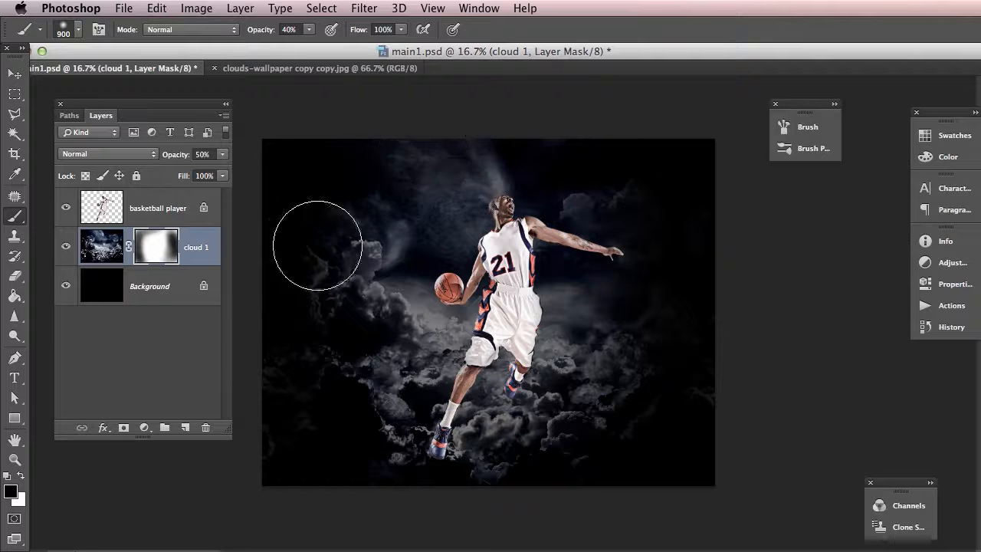
{"action": "mouse_move", "coordinate": [491, 466]}
{"action": "left_mouse_down"}
{"action": "mouse_move", "coordinate": [404, 450]}
{"action": "mouse_move", "coordinate": [521, 467]}
{"action": "mouse_move", "coordinate": [428, 464]}
{"action": "left_mouse_up"}
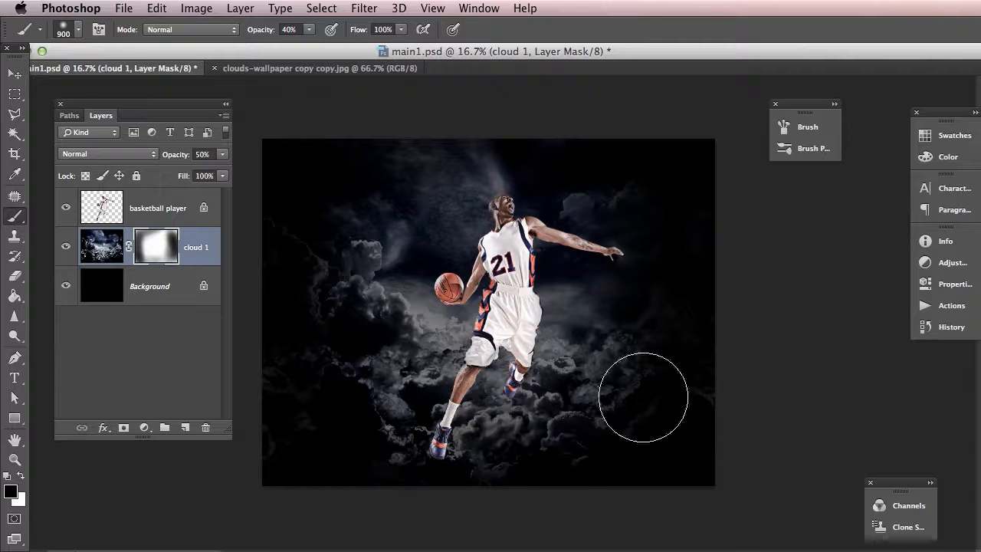
{"action": "mouse_move", "coordinate": [595, 423]}
{"action": "left_mouse_down"}
{"action": "mouse_move", "coordinate": [652, 379]}
{"action": "mouse_move", "coordinate": [645, 405]}
{"action": "mouse_move", "coordinate": [654, 383]}
{"action": "left_mouse_up"}
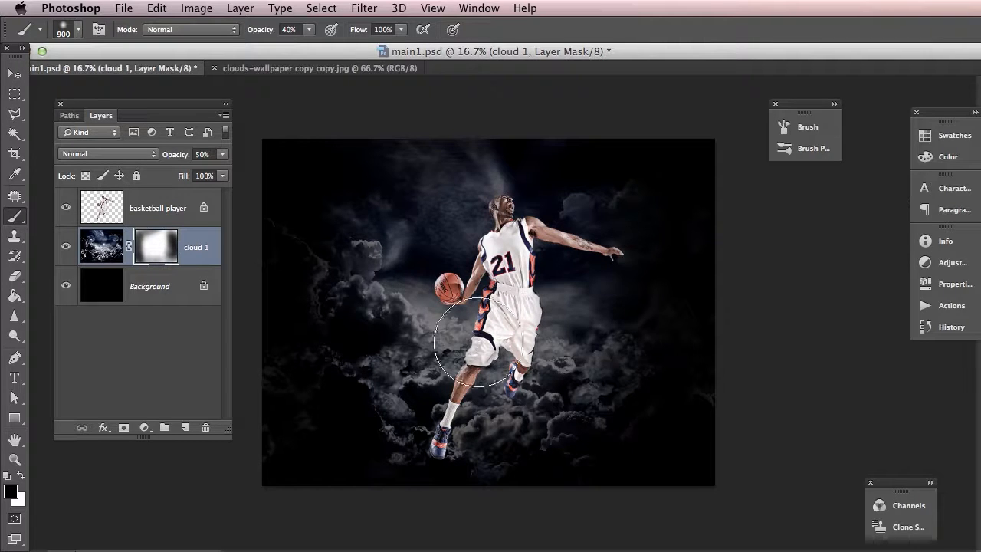
{"action": "key", "text": "v"}
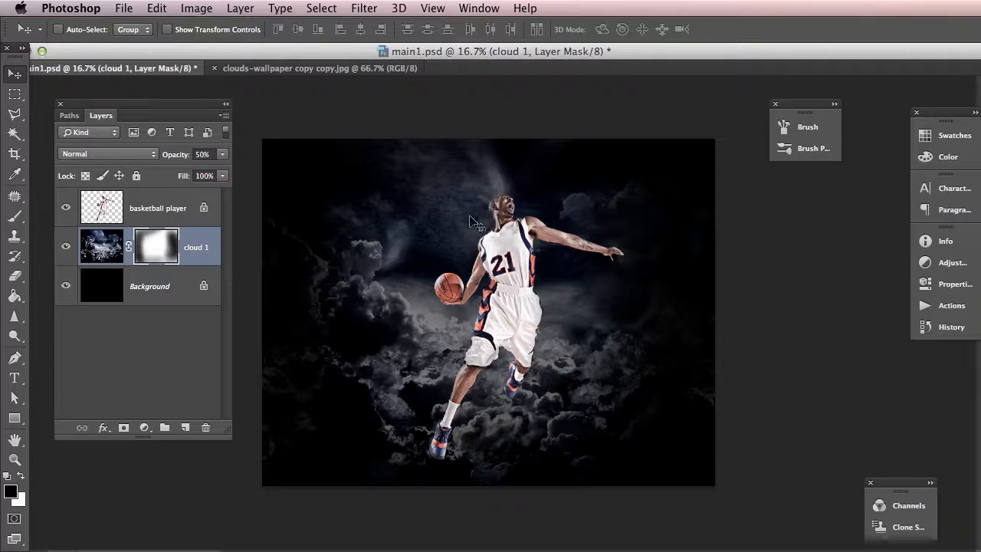
Compare the cloud 1 layer's image and mask selection states, finishing with the image itself active instead of the mask
{"action": "left_click", "coordinate": [106, 250]}
{"action": "left_click", "coordinate": [151, 246]}
{"action": "left_click", "coordinate": [106, 246]}
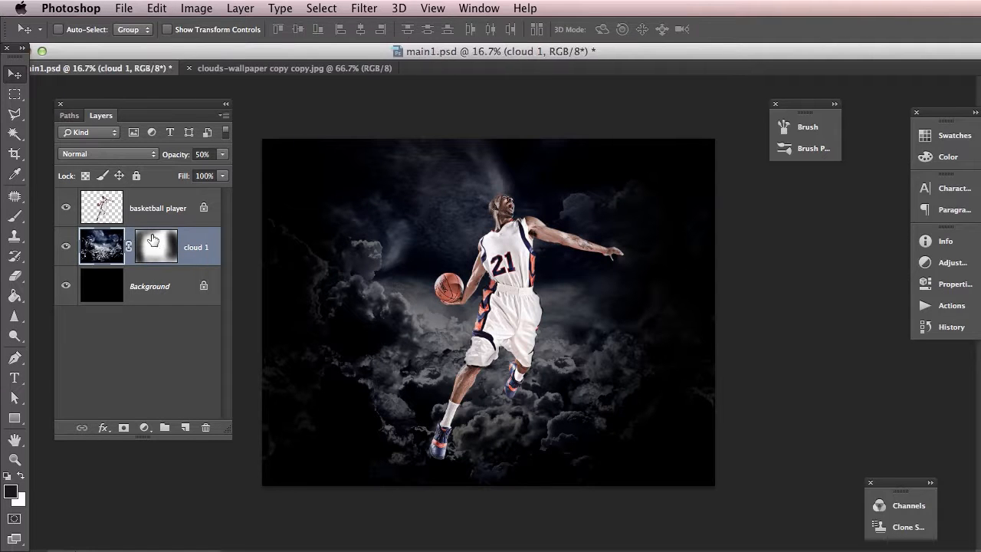
{"action": "left_click", "coordinate": [165, 244]}
{"action": "left_click", "coordinate": [111, 245]}
{"action": "left_click", "coordinate": [162, 245]}
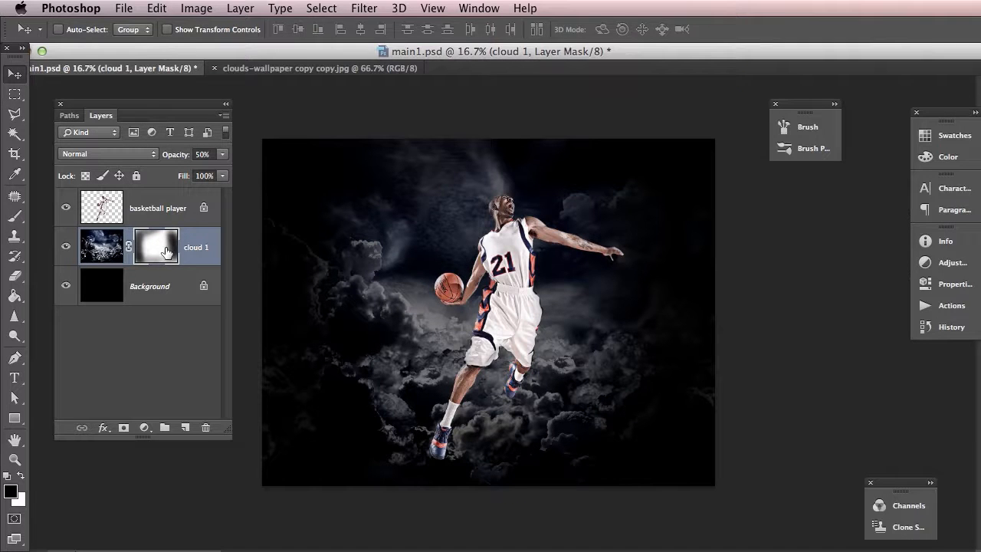
{"action": "left_click", "coordinate": [100, 247]}
{"action": "left_click", "coordinate": [157, 245]}
{"action": "left_click", "coordinate": [108, 245]}
{"action": "left_click", "coordinate": [157, 245]}
{"action": "left_click", "coordinate": [110, 245]}
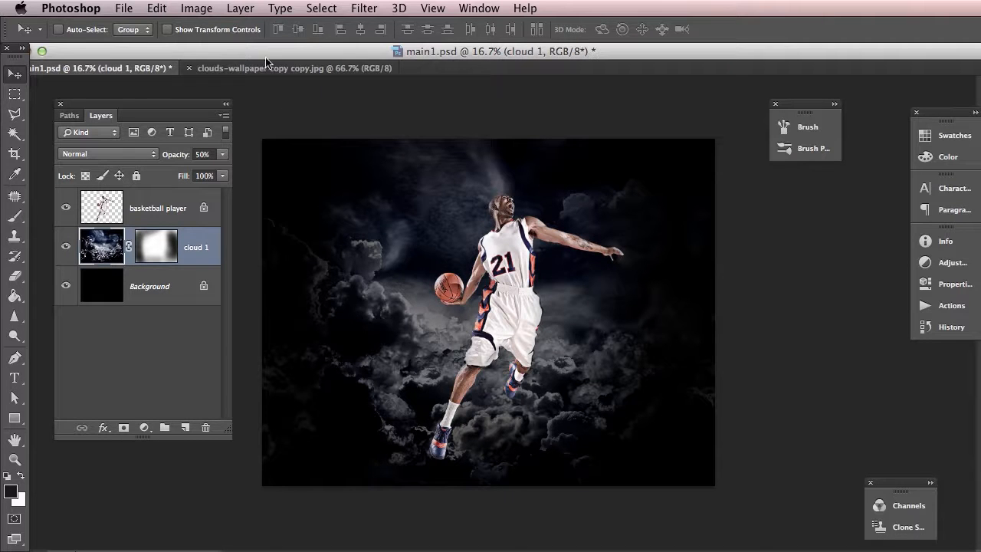
Desaturate the cloud 1 layer's image slightly with a Hue/Saturation adjustment, lowering Saturation to about -19
{"action": "left_click", "coordinate": [198, 9]}
{"action": "mouse_move", "coordinate": [222, 52]}
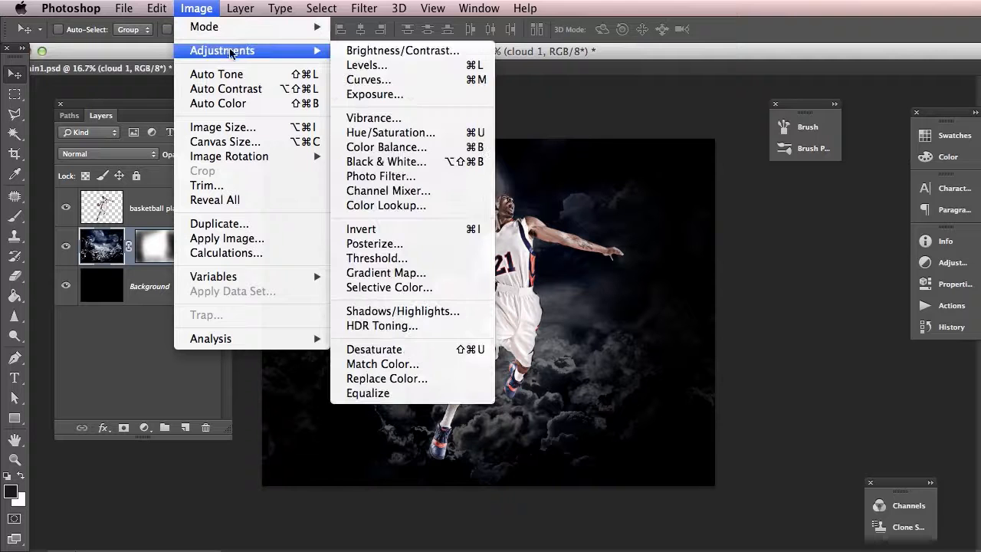
{"action": "left_click", "coordinate": [406, 132]}
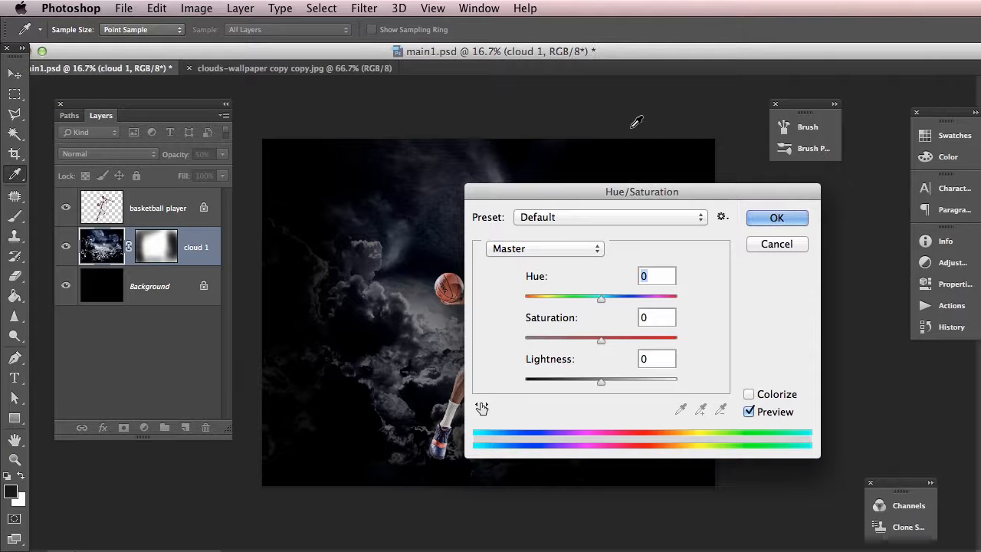
{"action": "left_click_drag", "start_coordinate": [704, 186], "coordinate": [799, 188]}
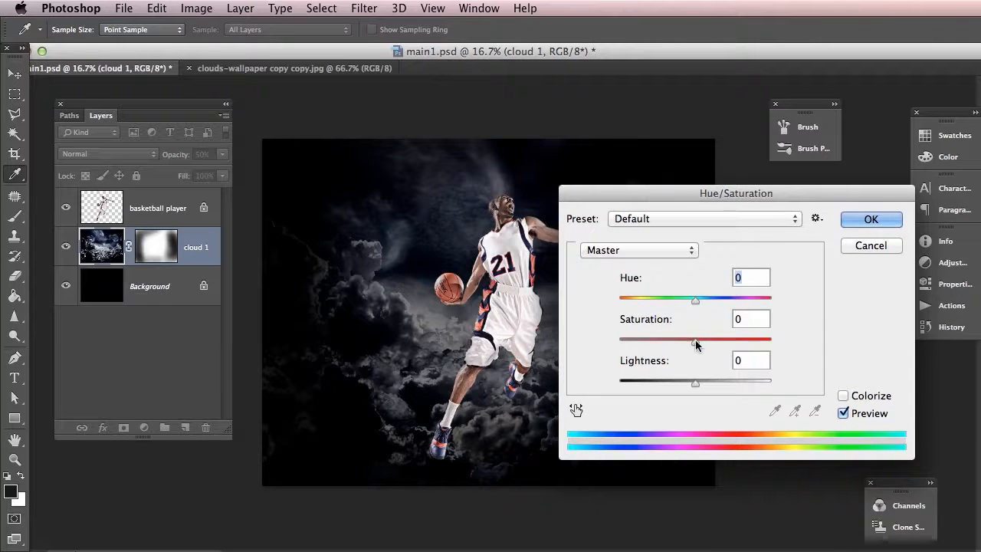
{"action": "mouse_move", "coordinate": [695, 343]}
{"action": "left_mouse_down"}
{"action": "mouse_move", "coordinate": [687, 348]}
{"action": "mouse_move", "coordinate": [713, 345]}
{"action": "mouse_move", "coordinate": [631, 344]}
{"action": "mouse_move", "coordinate": [685, 344]}
{"action": "left_mouse_up"}
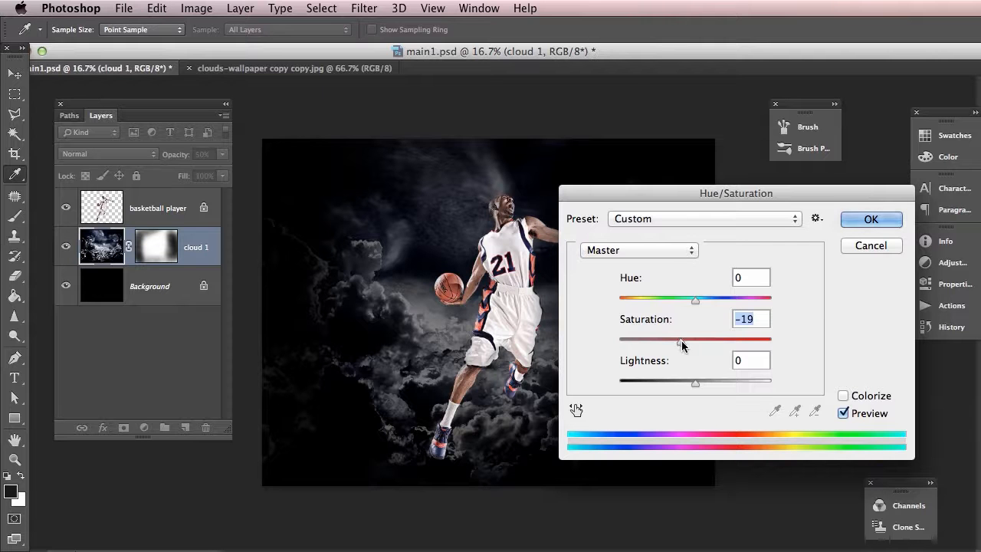
{"action": "left_click_drag", "start_coordinate": [683, 346], "coordinate": [679, 344]}
{"action": "left_click", "coordinate": [866, 222]}
{"action": "key", "text": "v"}
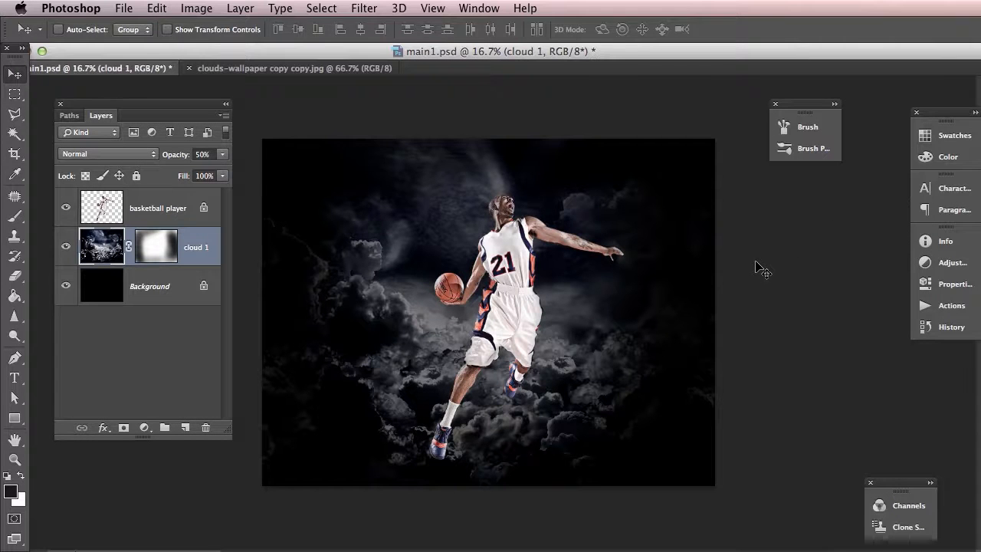
{"action": "key", "text": "super+equal"}
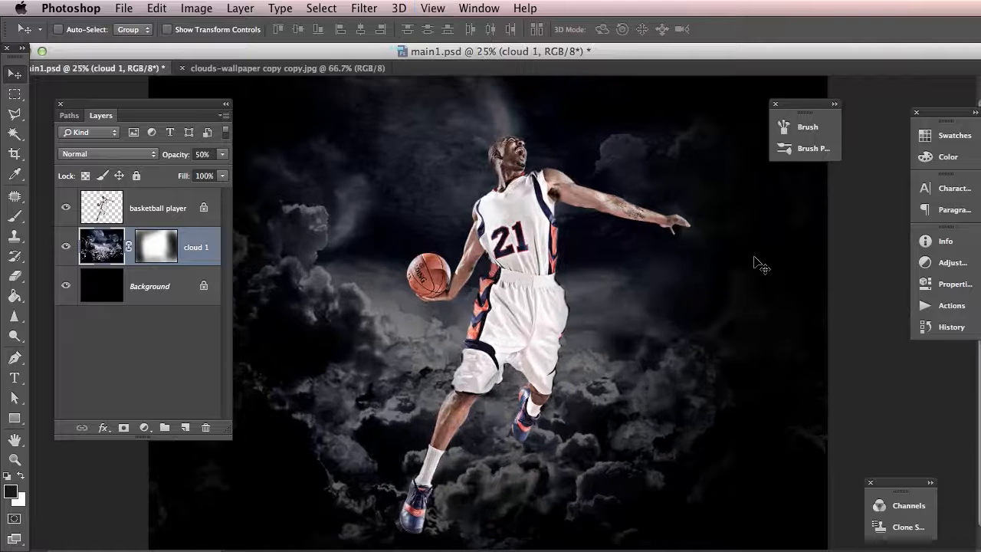
{"action": "key", "text": "super+minus"}
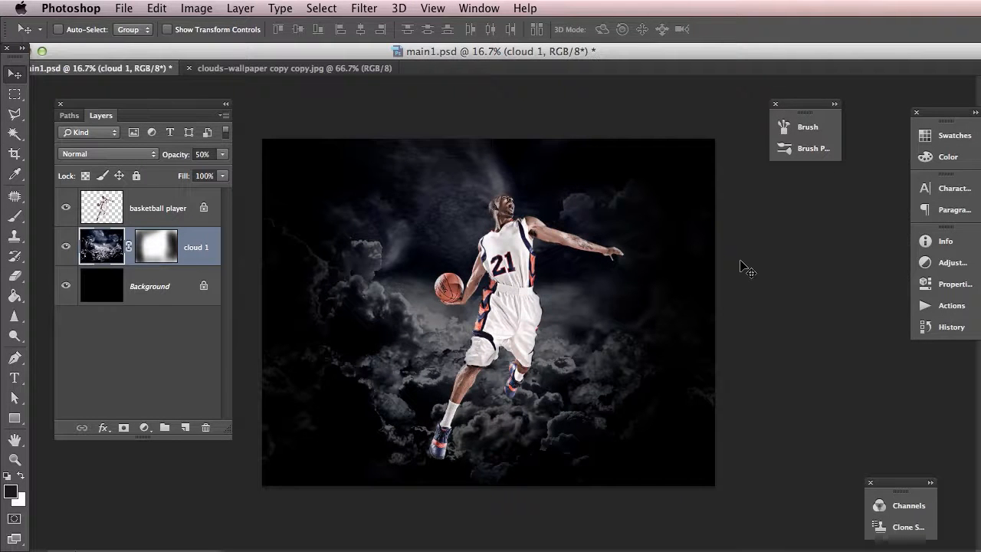
{"action": "key", "text": "super+plus"}
{"action": "key", "text": "super+minus"}
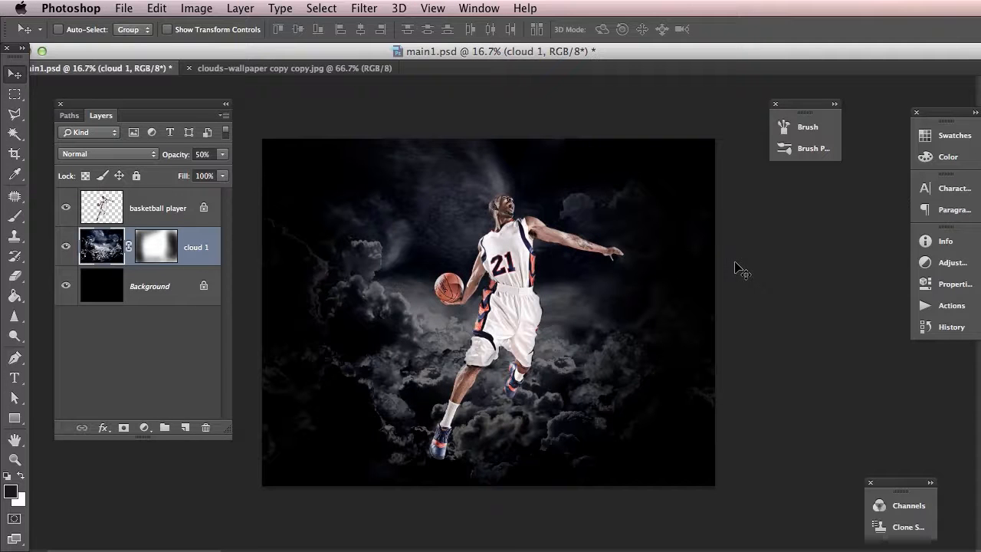